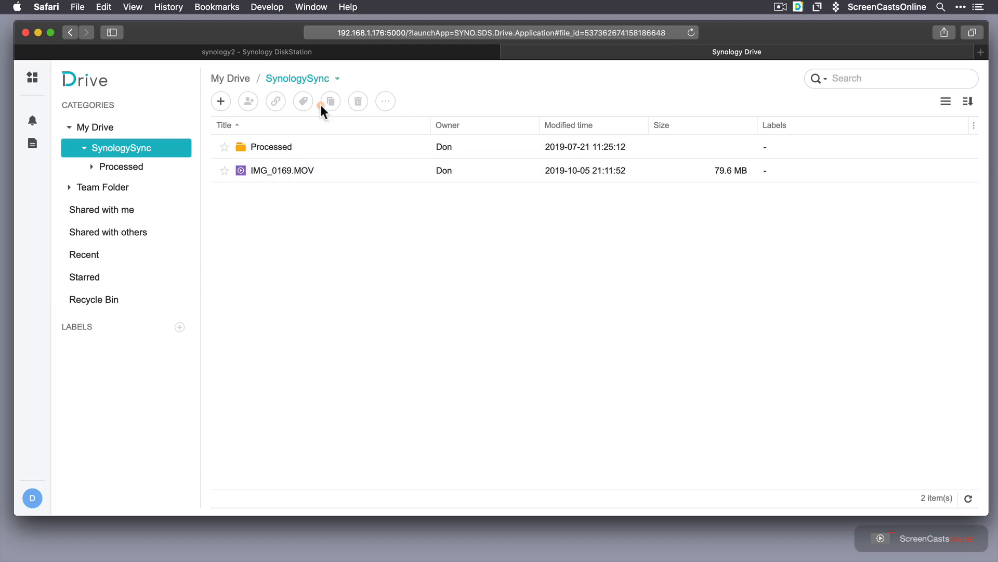
Step: Browse into the Processed folder listing its 53 synced jpeg photos
double_click(276, 150)
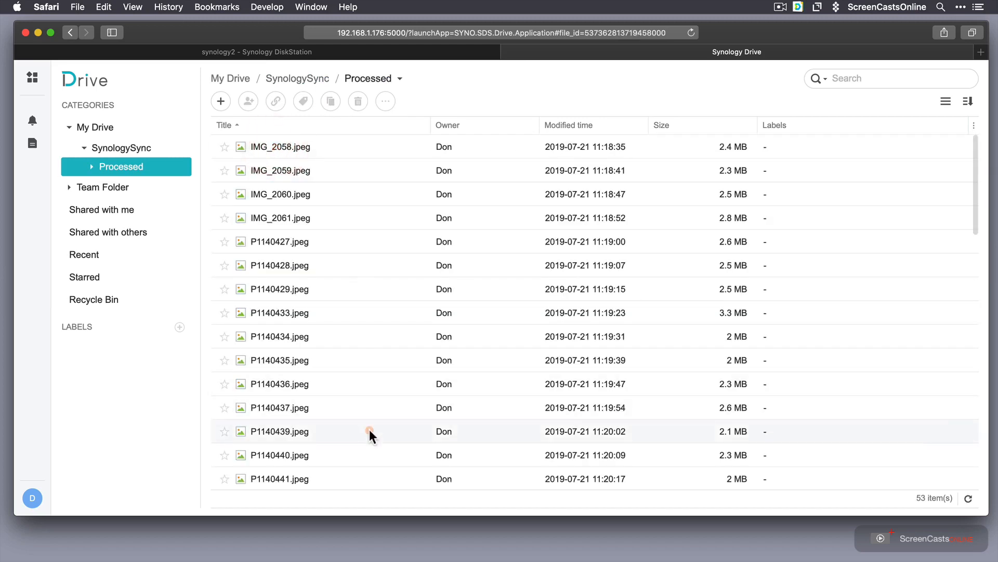
scroll(369, 429, down, 10)
scroll(369, 429, down, 3)
scroll(369, 429, up, 15)
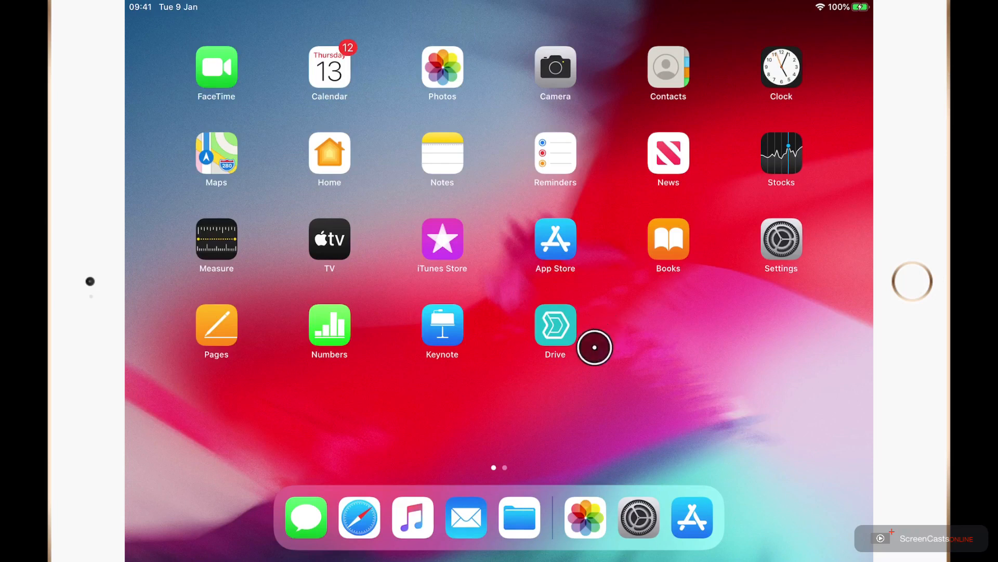
Step: Launch the Drive app, accept the privacy notice and sign in to scodemo-syn02 with address, account and password
click(555, 325)
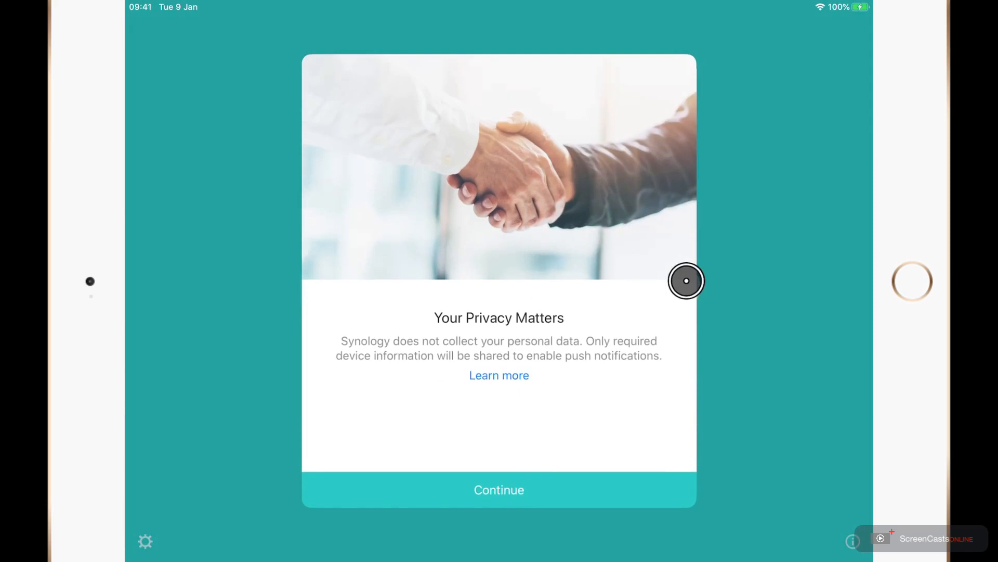
click(508, 489)
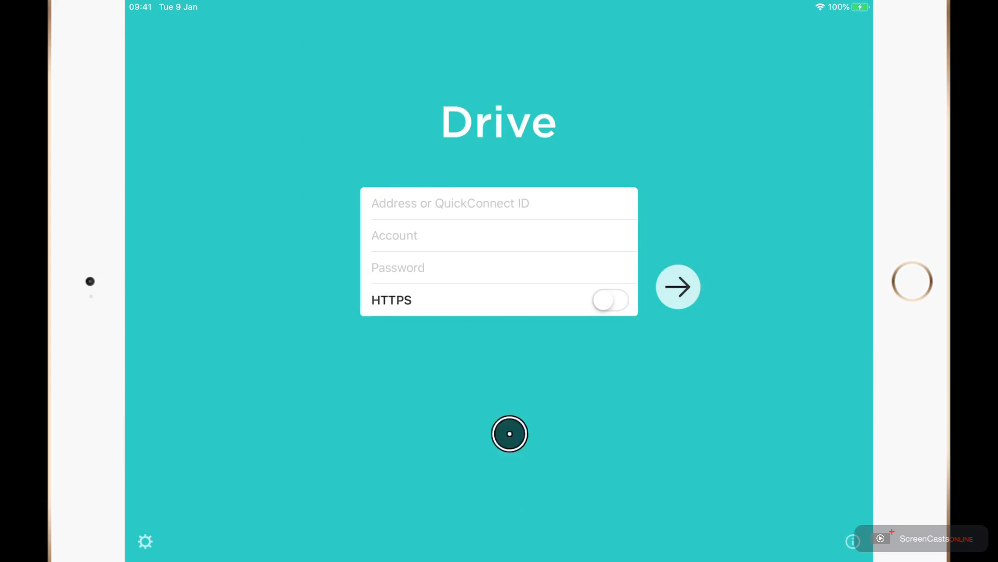
click(425, 205)
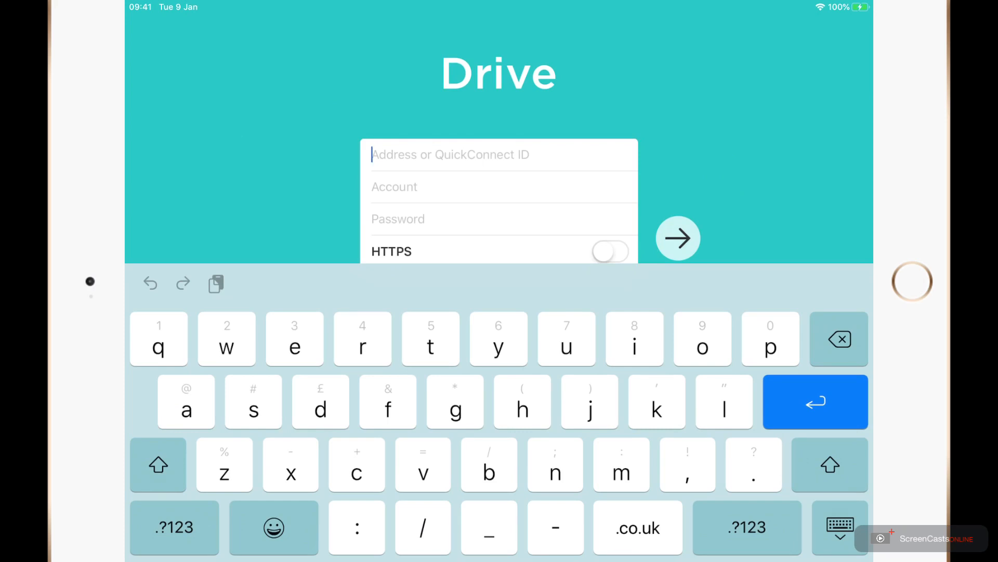
text(sco)
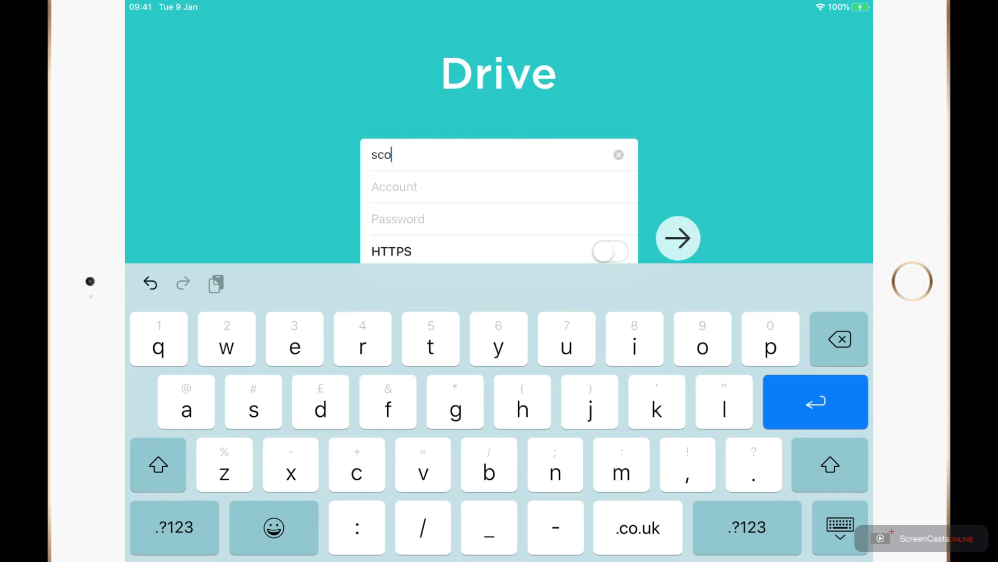
text(demo-syn02)
key(Return)
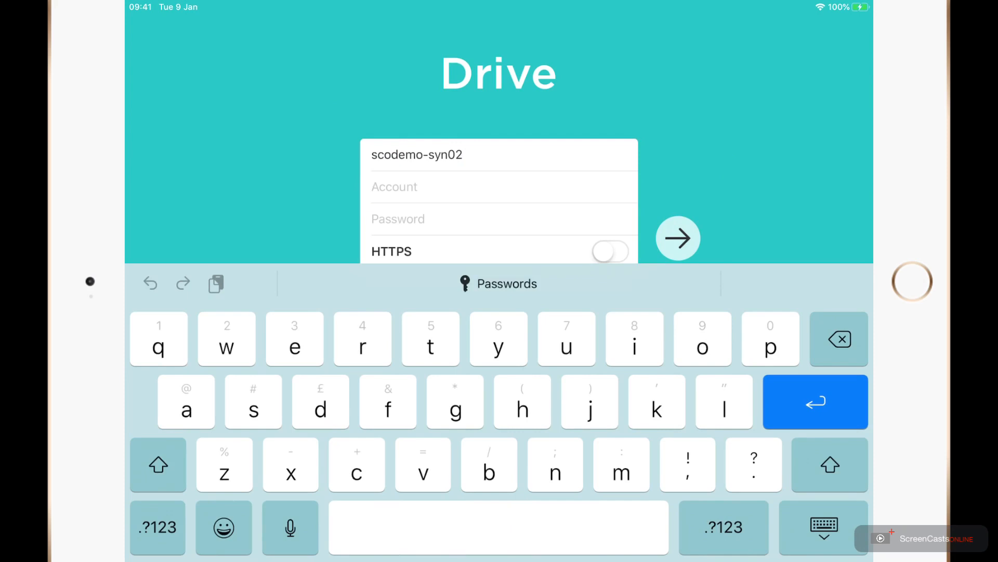
text(Don)
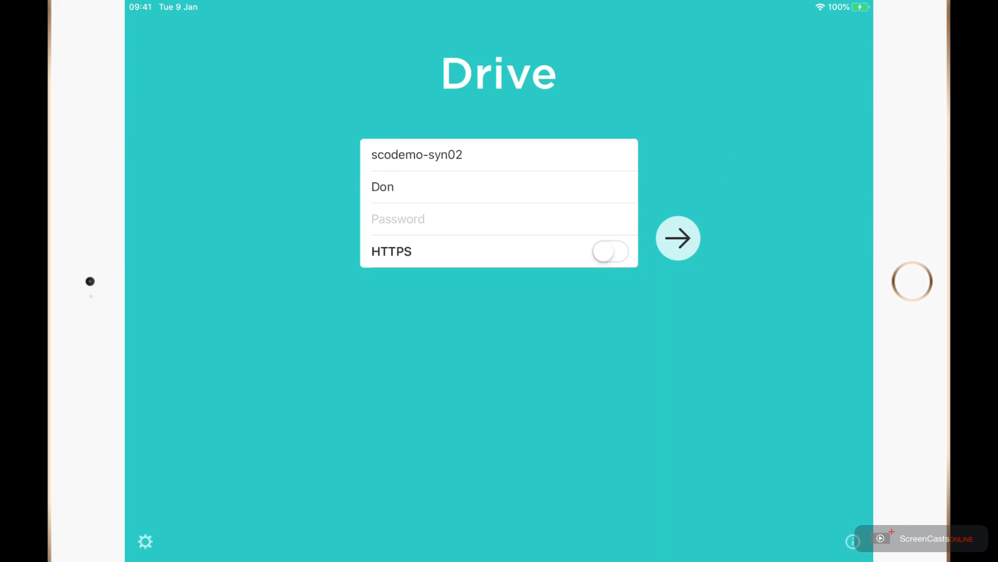
click(729, 196)
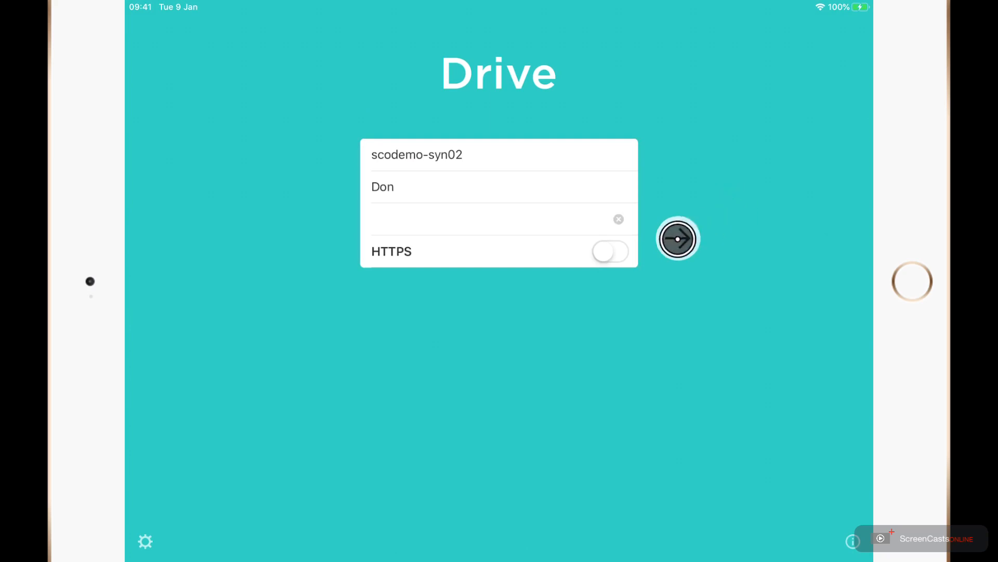
click(678, 238)
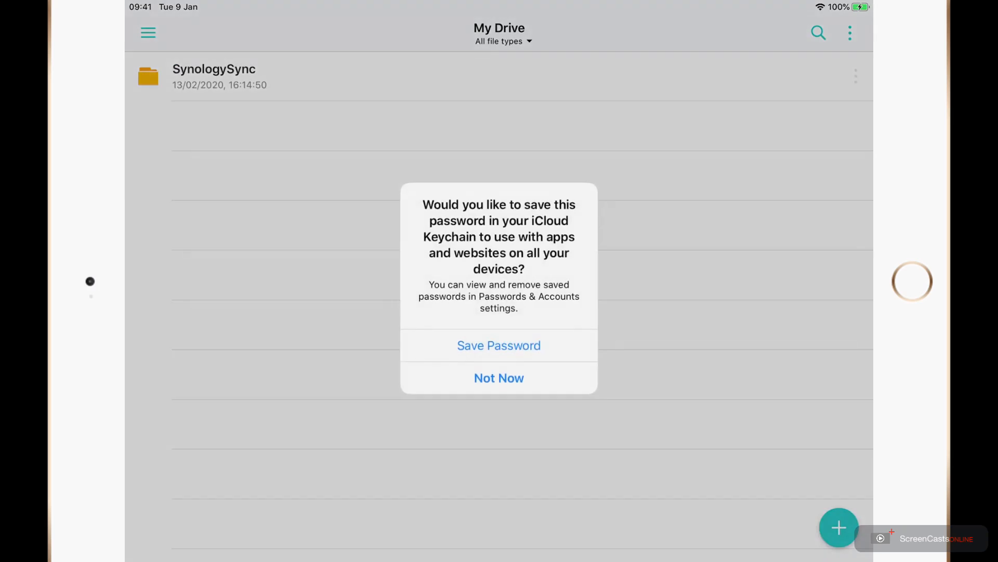
Step: Decline the Keychain password save and navigate through SynologySync into the Processed folder
click(555, 345)
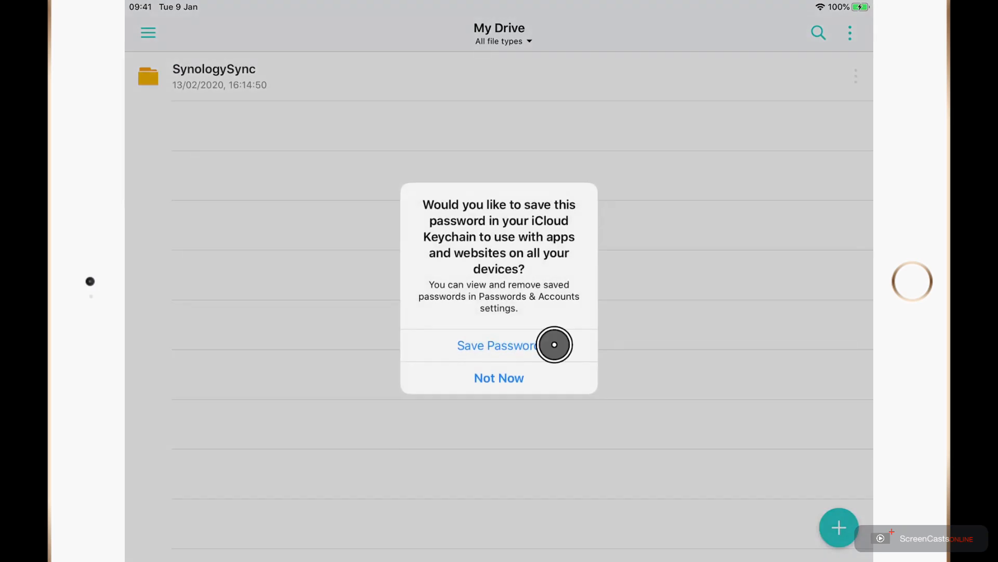
click(513, 377)
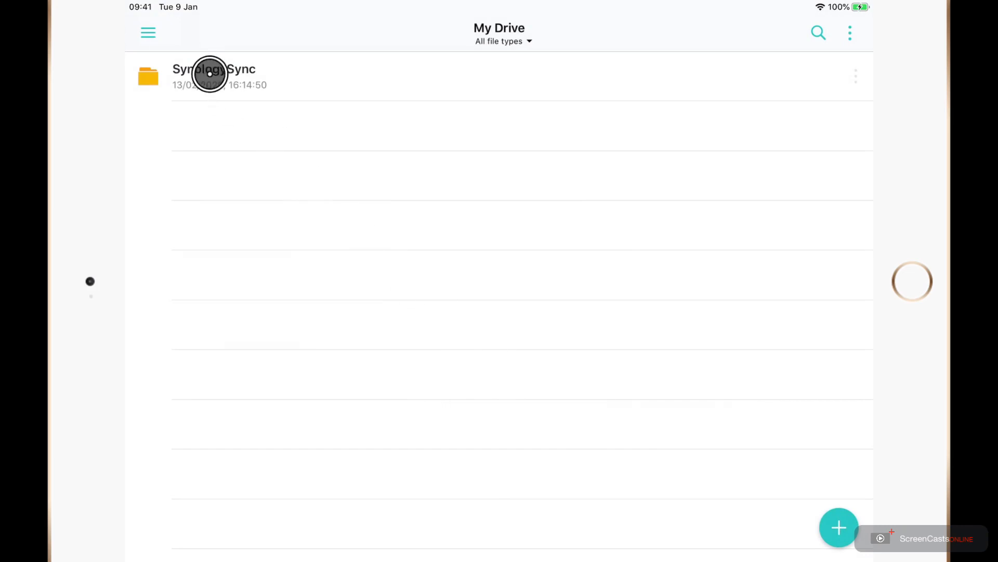
click(210, 74)
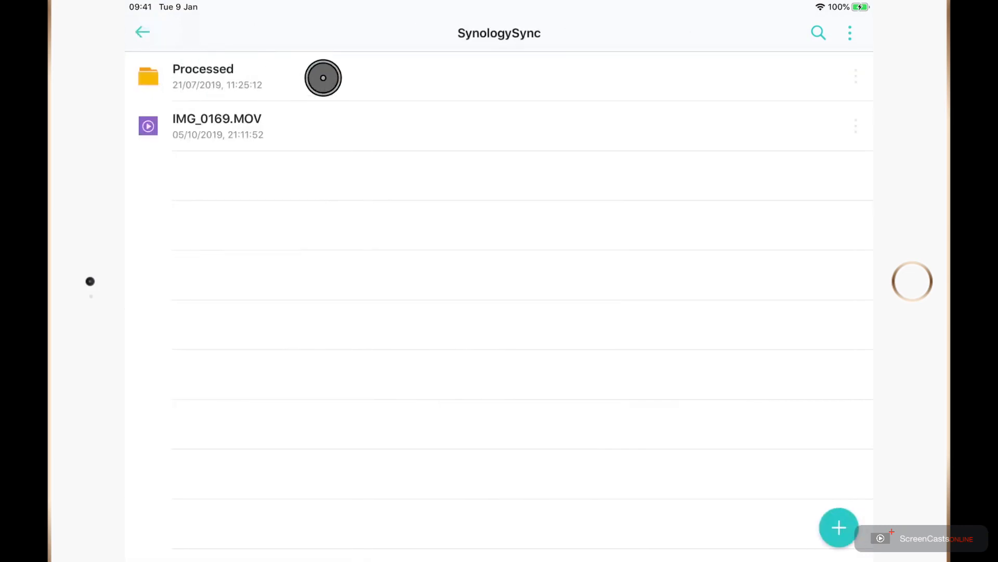
click(323, 78)
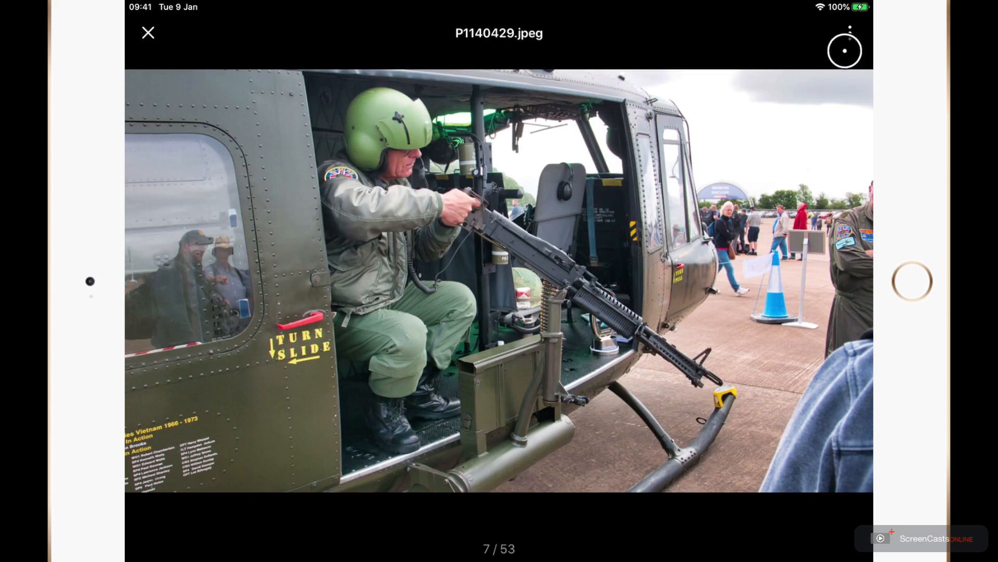
Step: Mark P1140429.jpeg for Offline access from its options menu and confirm the status
click(851, 36)
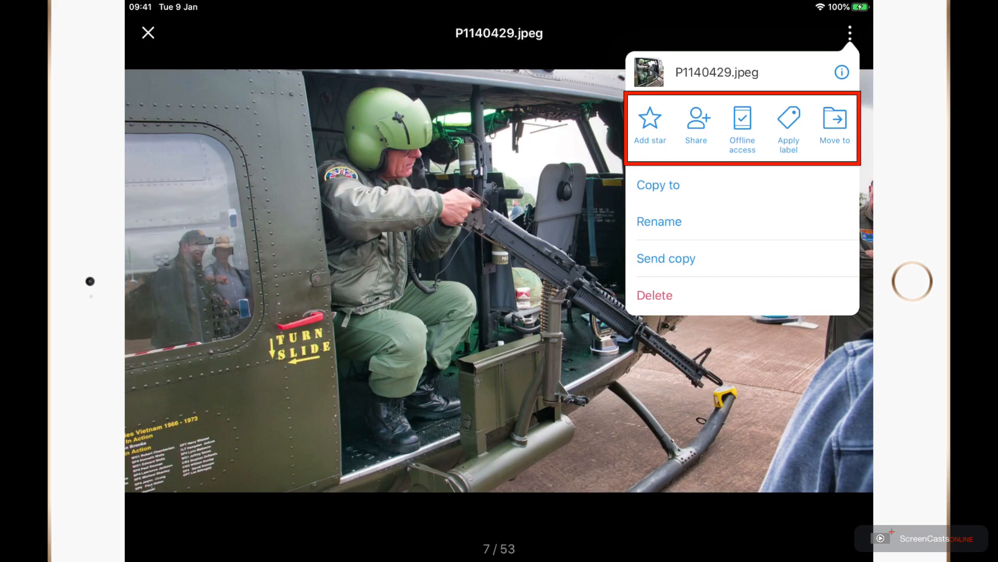
click(742, 126)
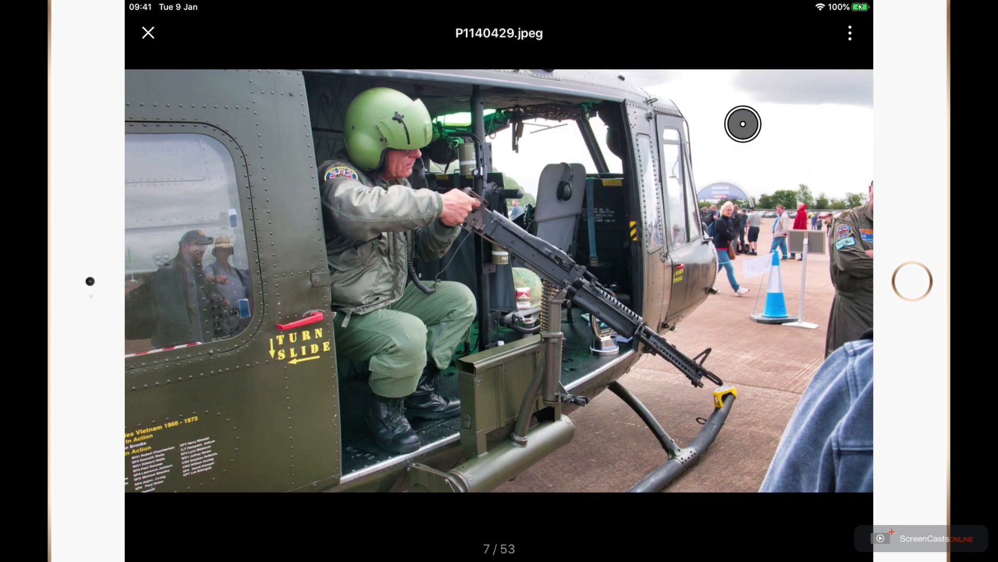
click(849, 33)
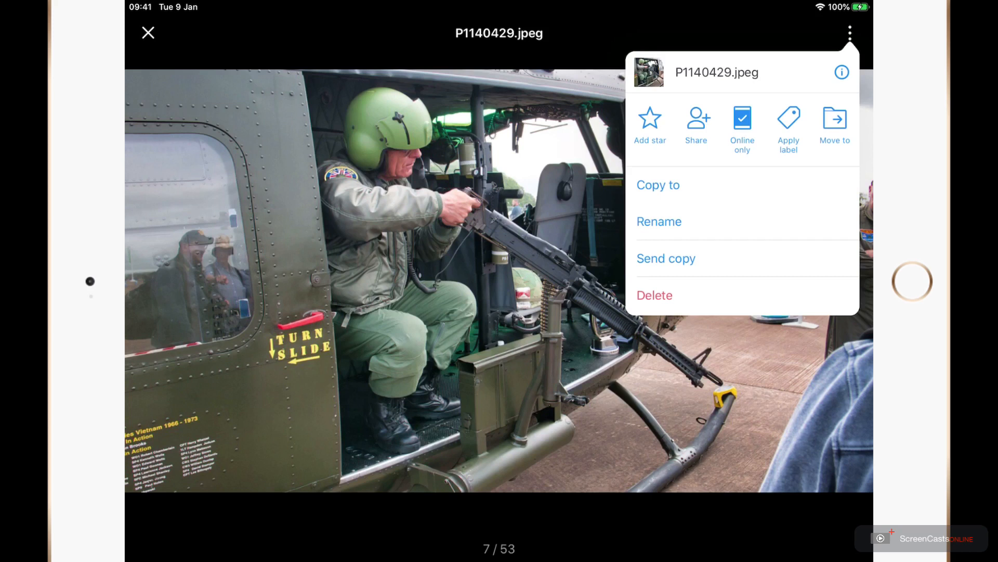
Step: Review the photo's file details, dismiss them and return to the Processed list
click(841, 73)
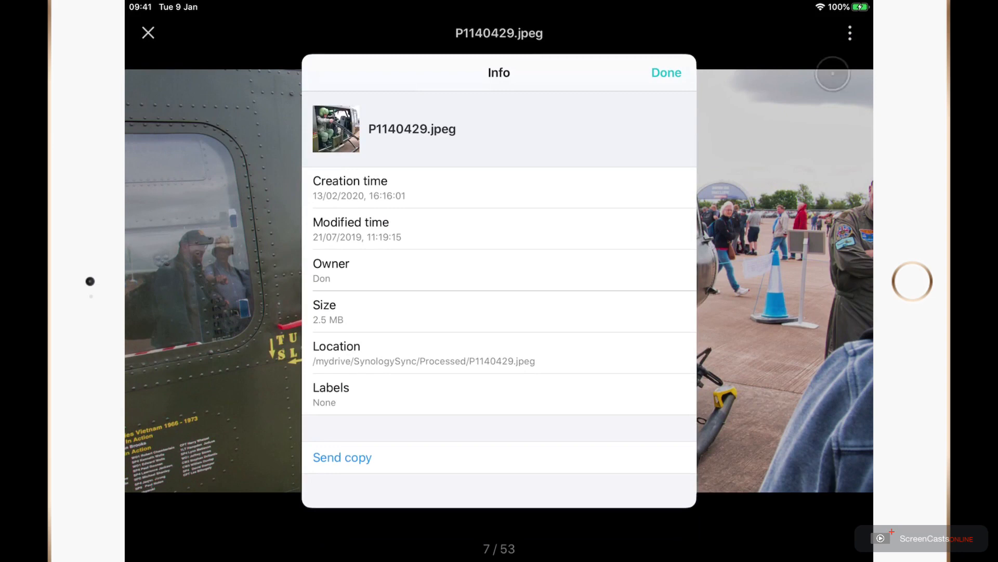
click(665, 76)
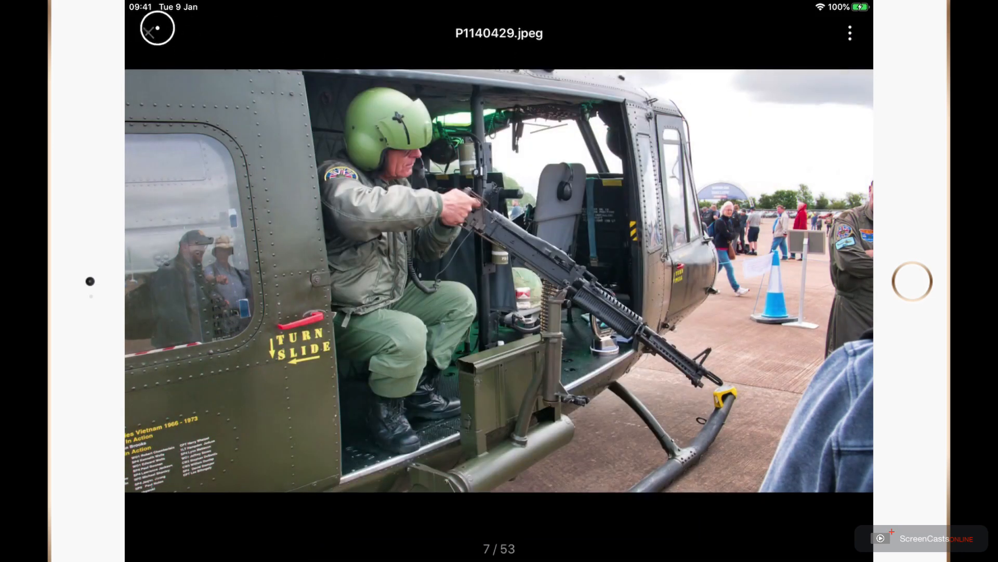
click(149, 33)
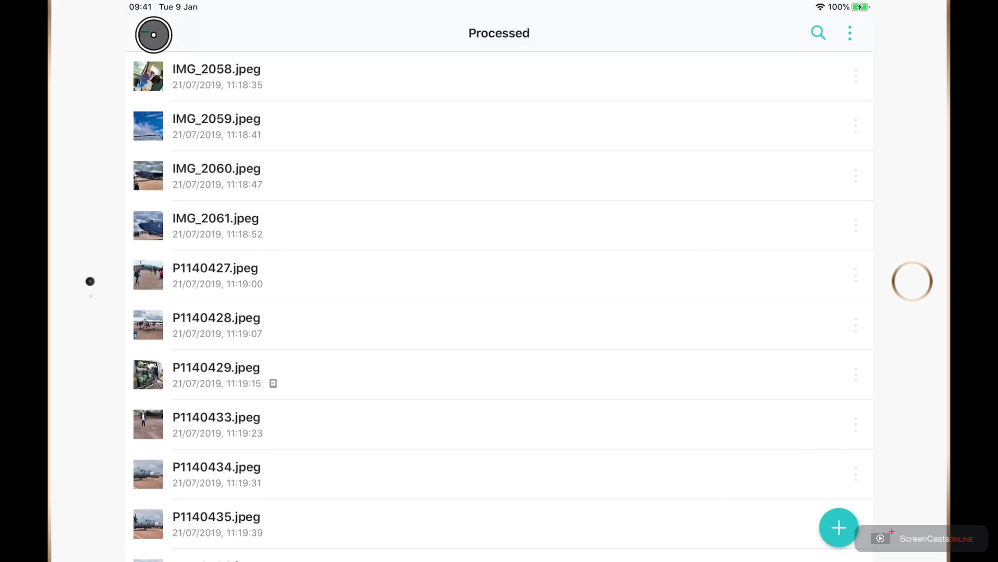
Step: Switch the Processed folder from list view to Thumbnail view
click(853, 33)
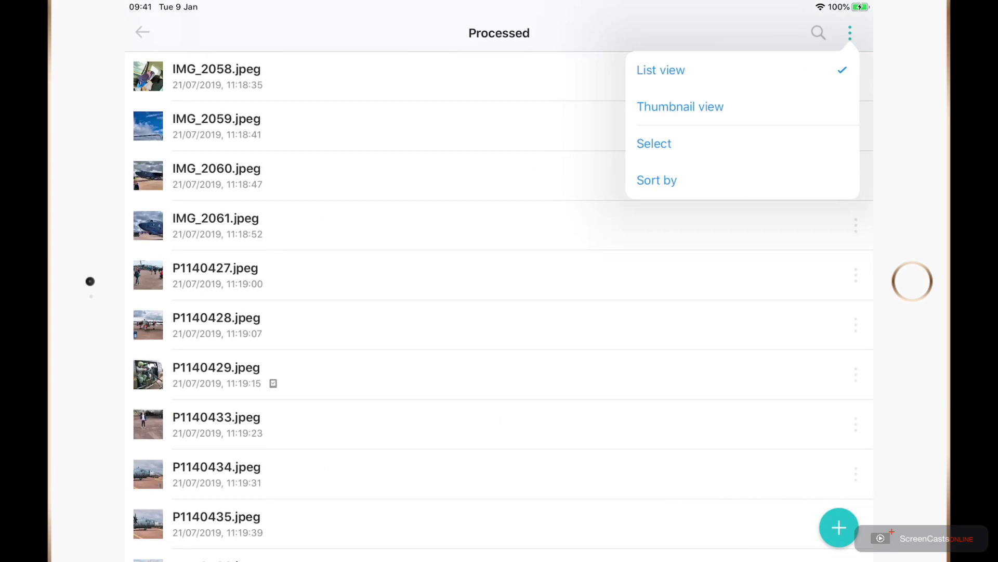
click(833, 107)
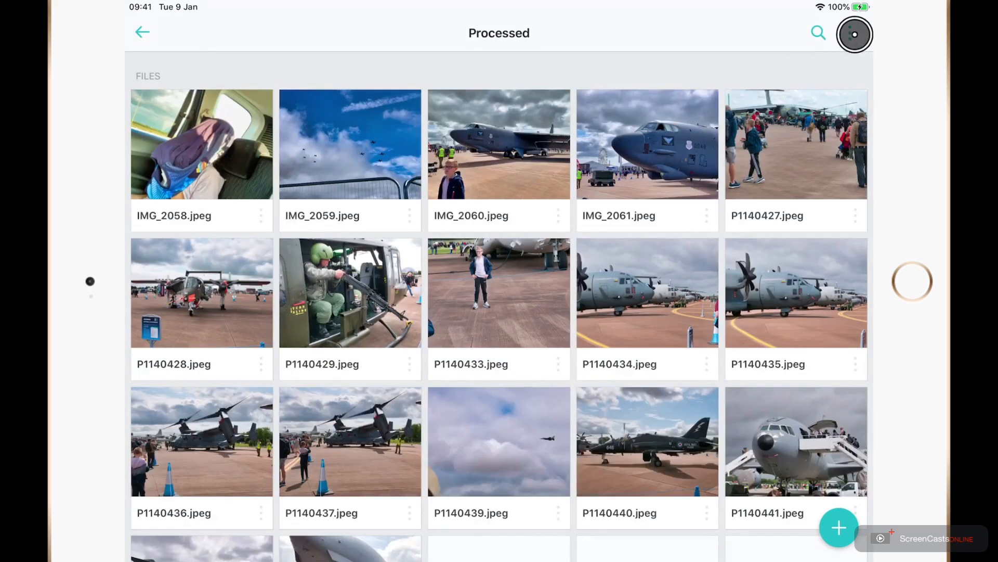
Step: Enter multi-select mode on the thumbnails, then cancel the selection
click(850, 32)
click(783, 138)
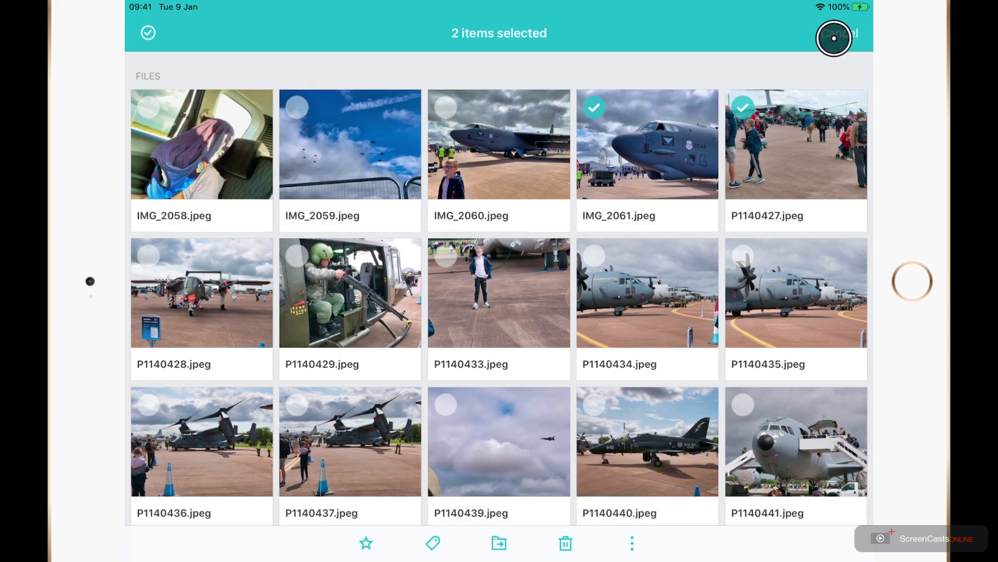
click(833, 37)
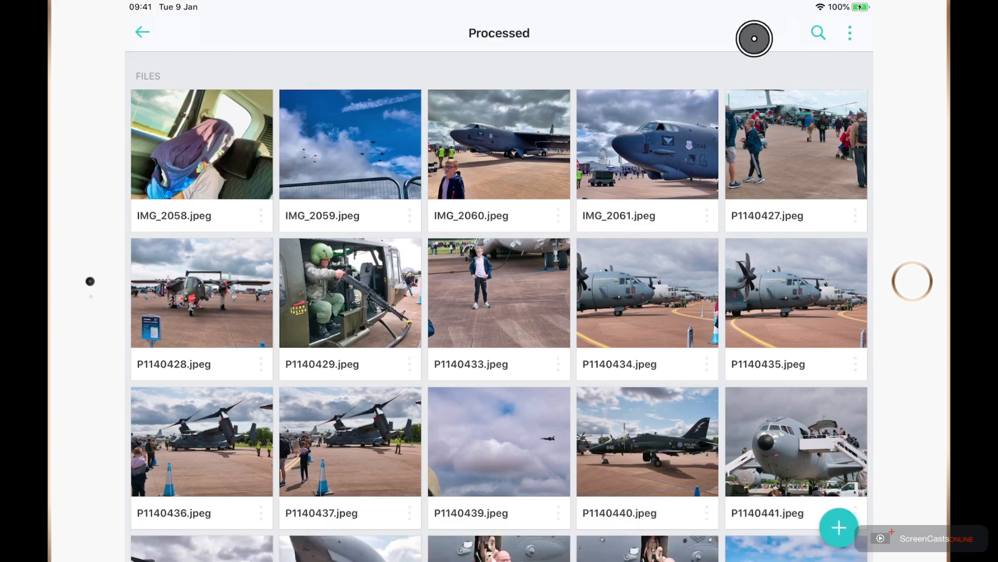
Step: Back out to My Drive and visit the Team Folders section from the navigation menu
click(142, 32)
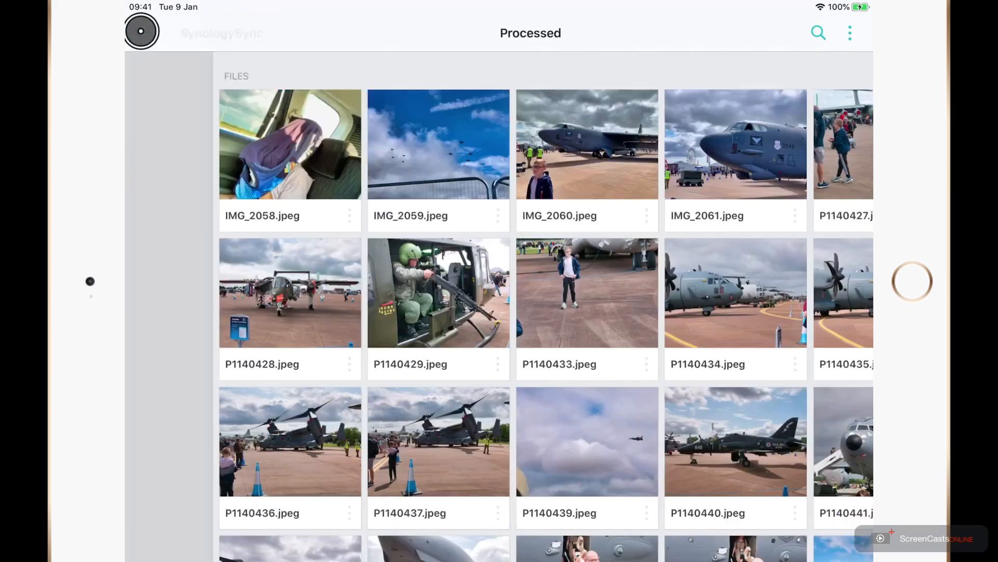
click(147, 34)
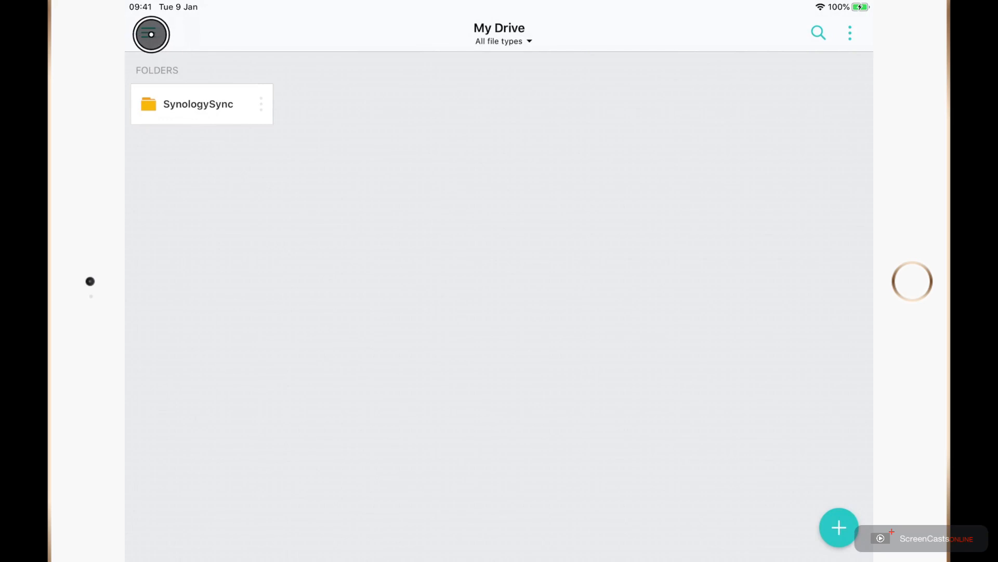
click(147, 34)
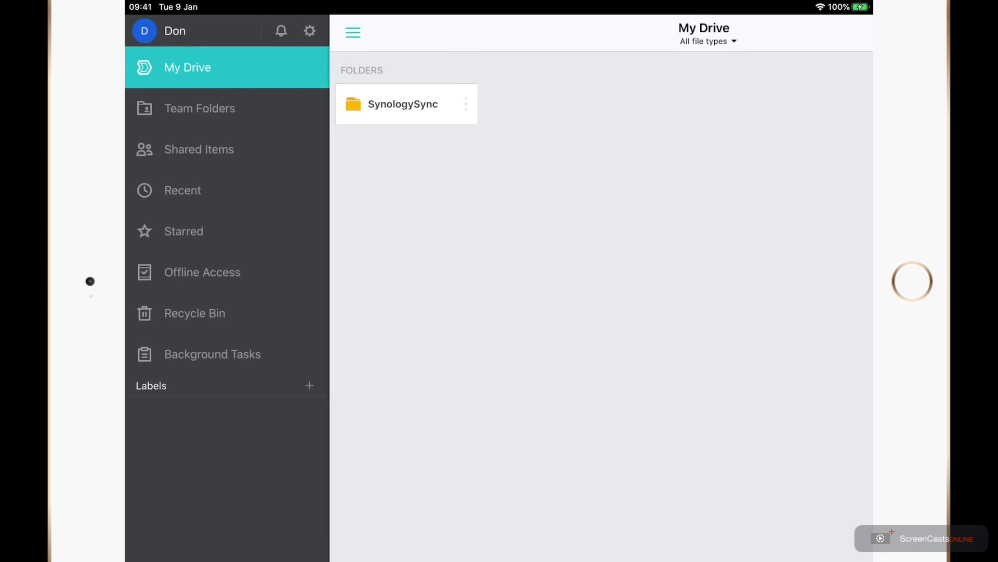
click(263, 107)
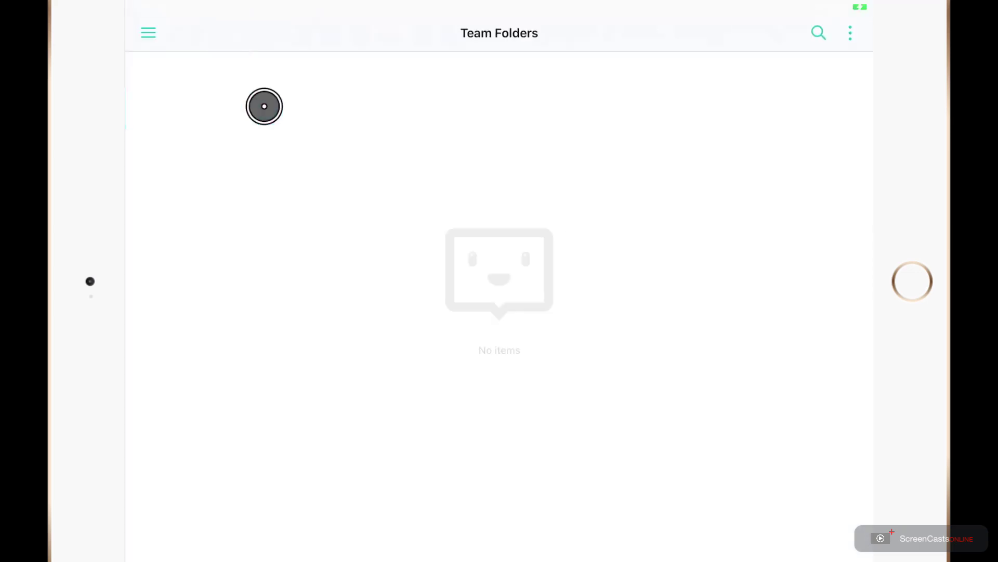
Step: Go to the Offline Access section and view P1140429.jpeg full-screen from it
click(142, 34)
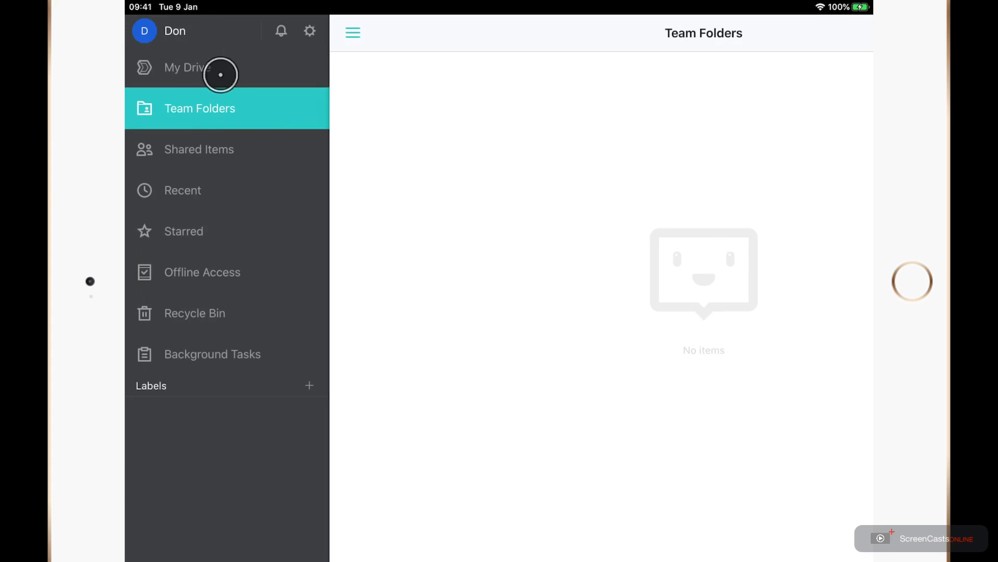
click(196, 274)
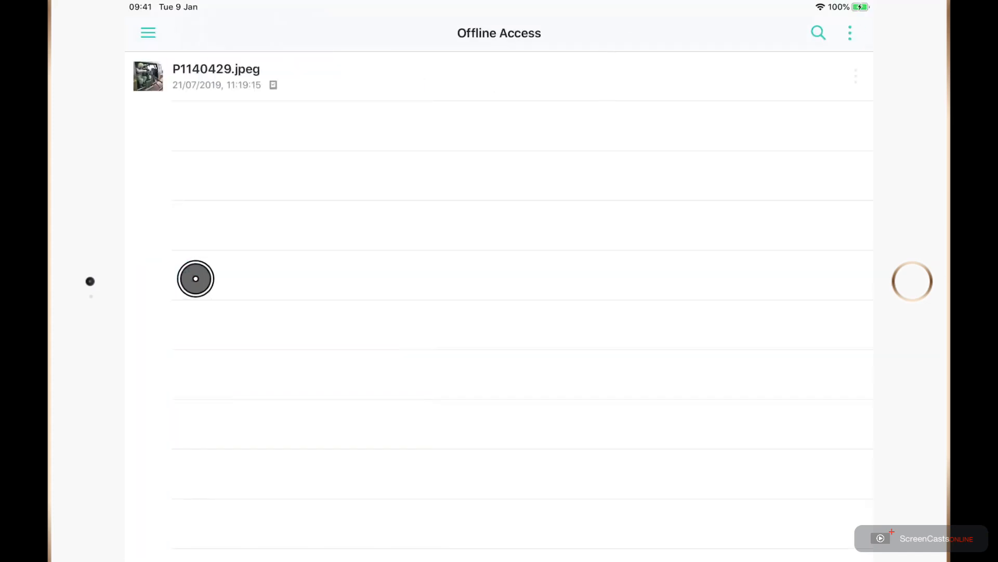
click(209, 70)
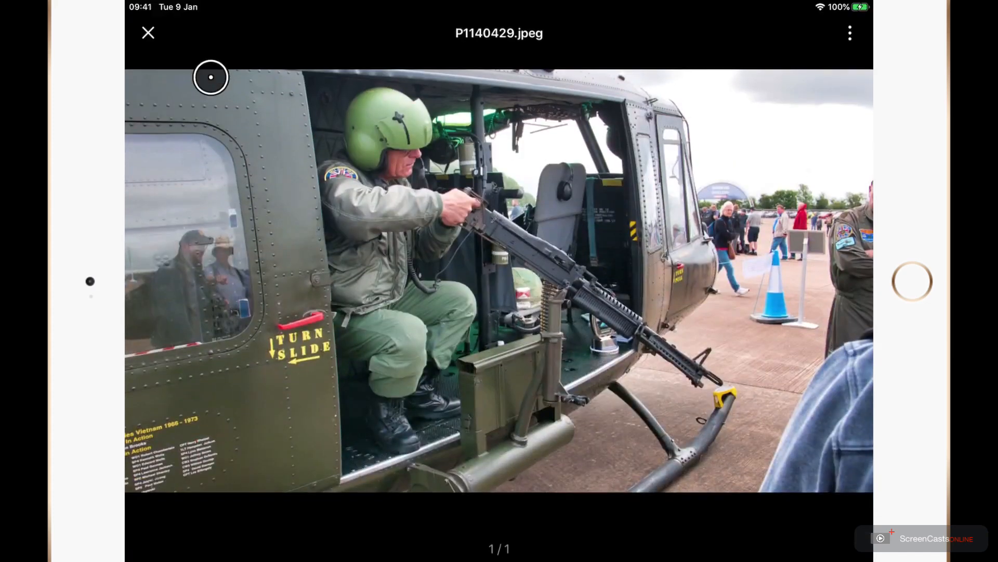